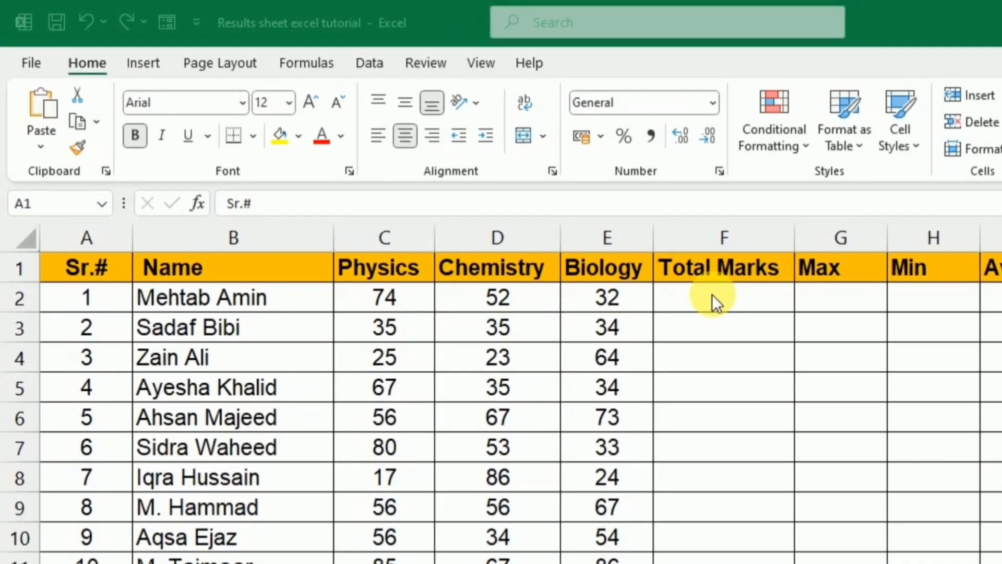
- Try a SUM formula over the three subject marks C2:E2 in cell F2, and clear the cell
left_click(715, 297)
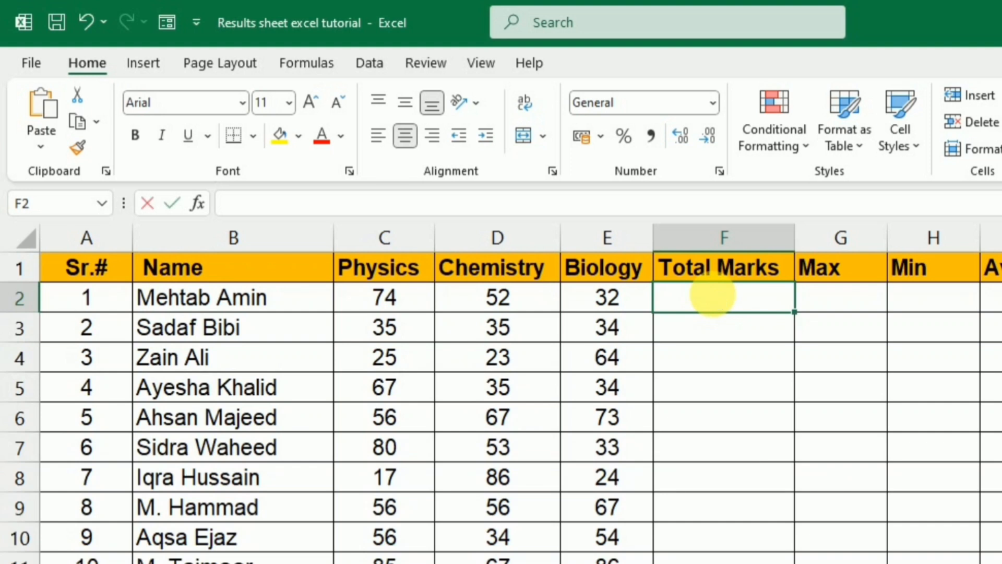
type("=")
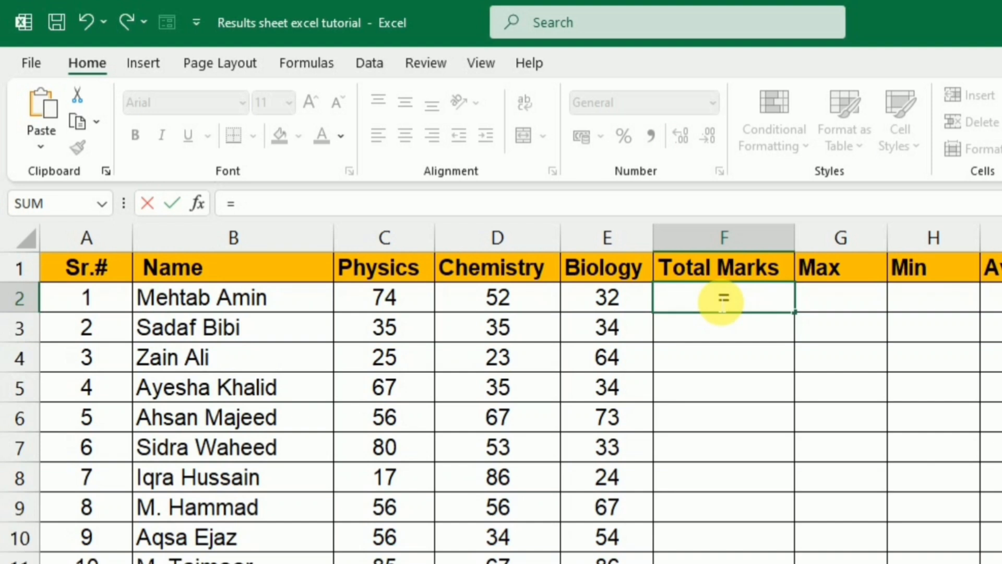
type("sum")
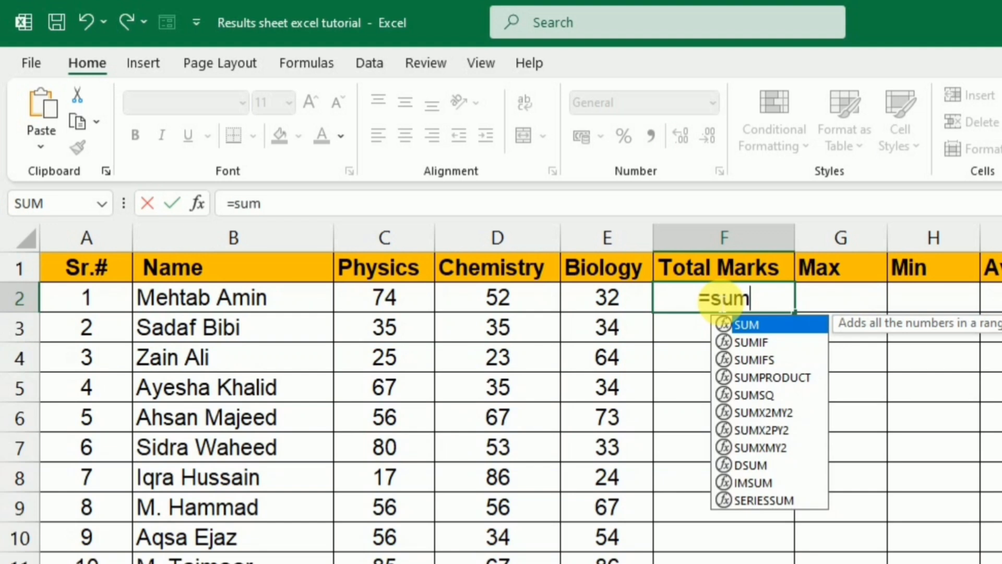
type("(")
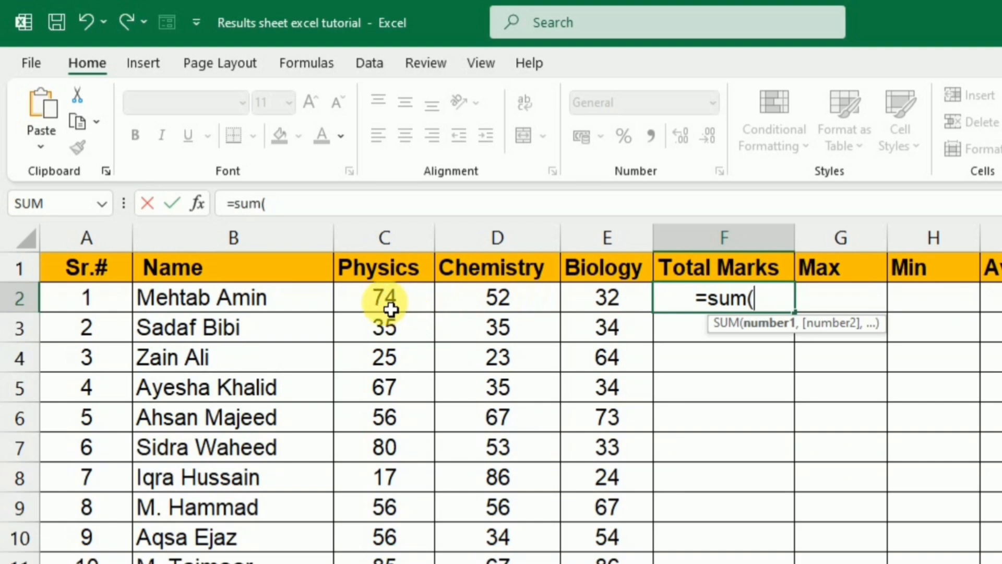
left_click_drag(391, 310, 582, 311)
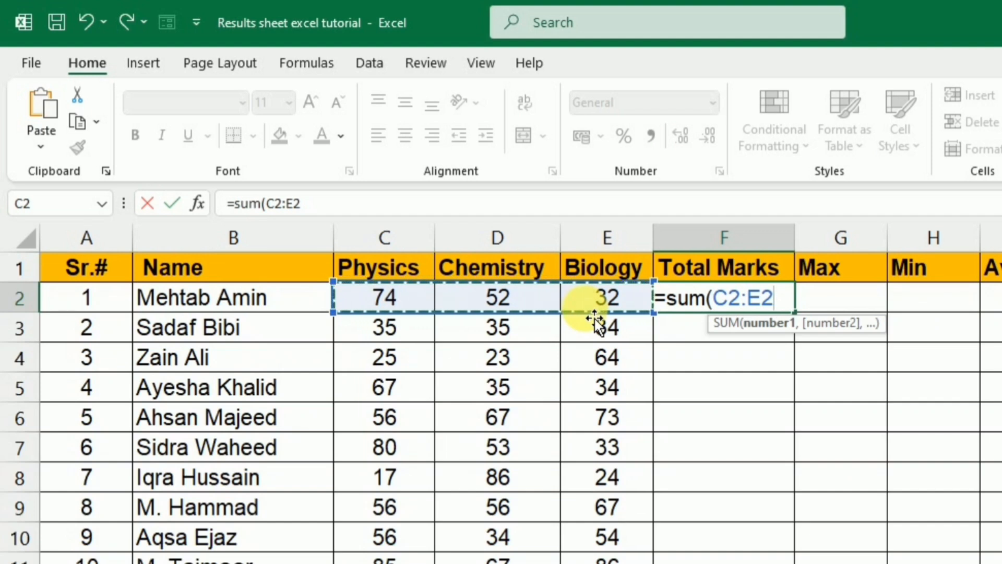
type(")")
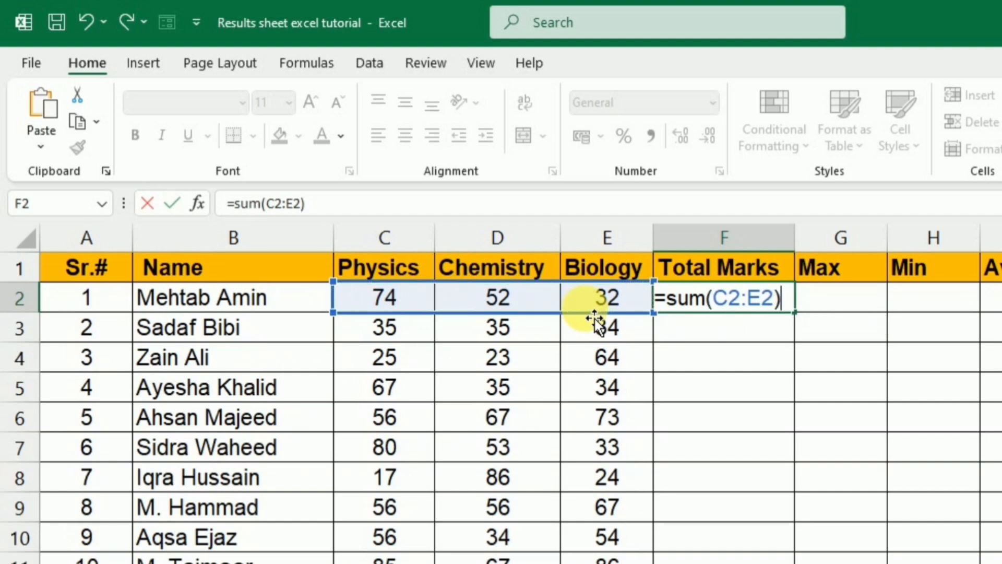
key("Return")
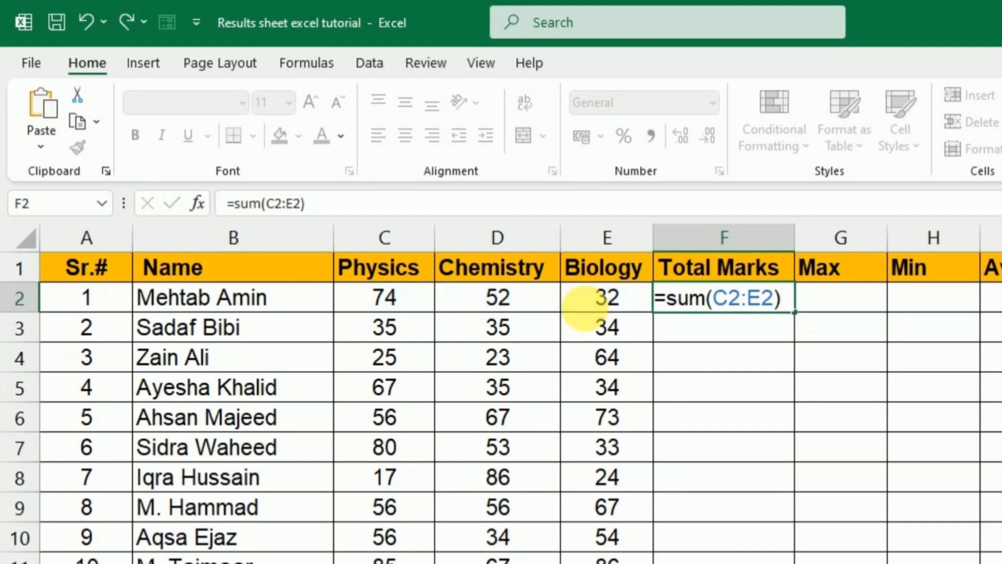
left_click(686, 309)
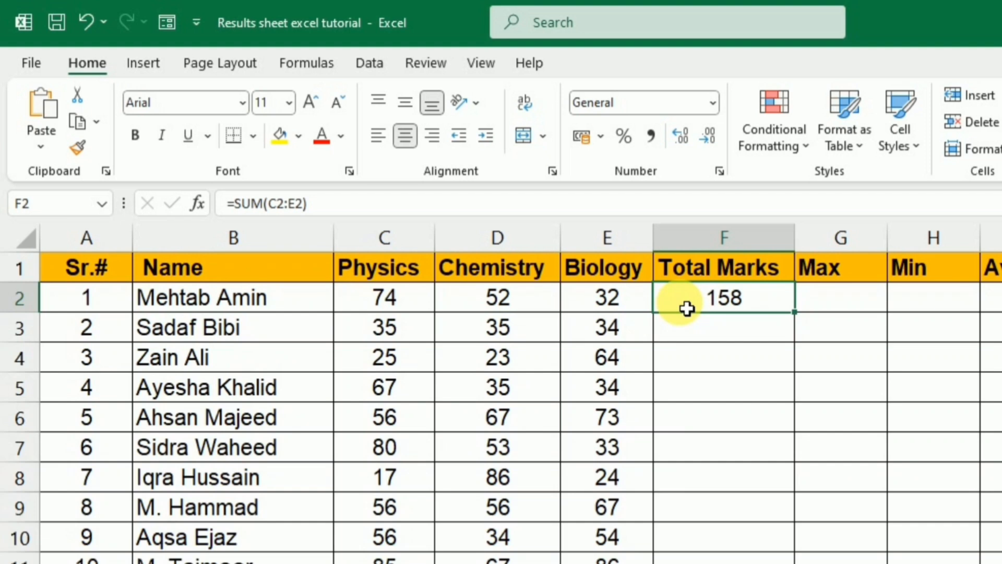
key("Delete")
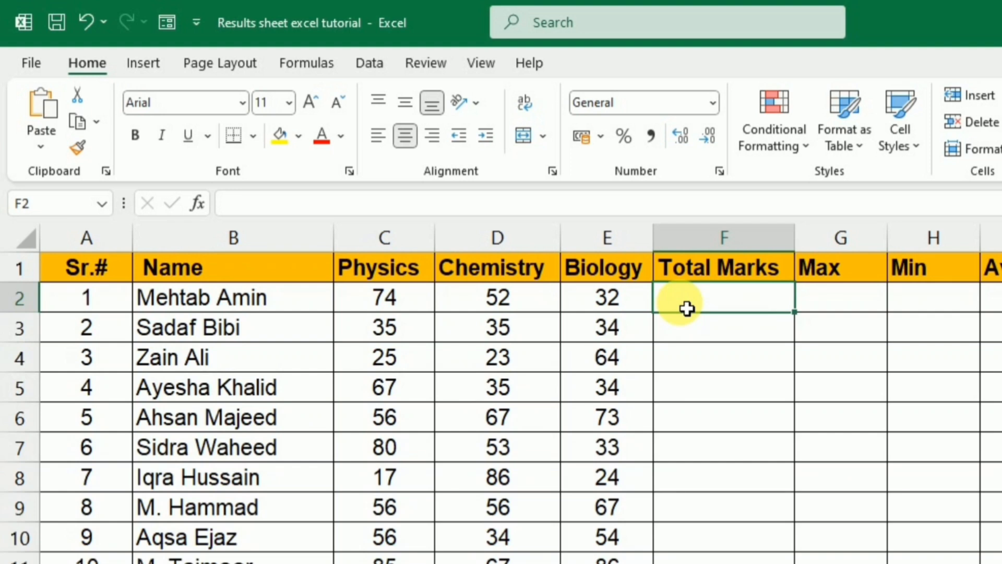
- Try an AutoSum of C2:E2 in the emptied Total Marks cell F2, and remove its result
key("alt+equal")
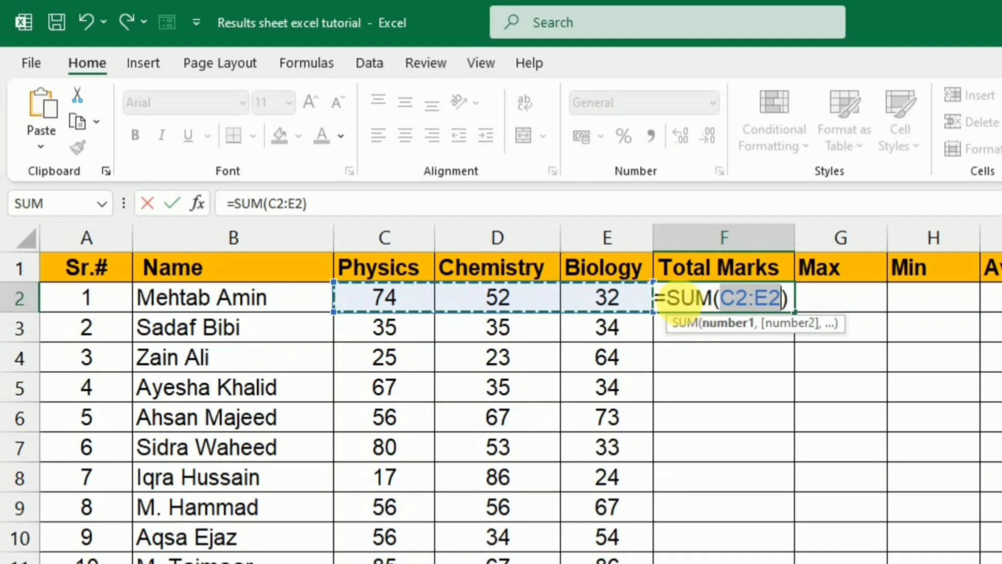
key("Return")
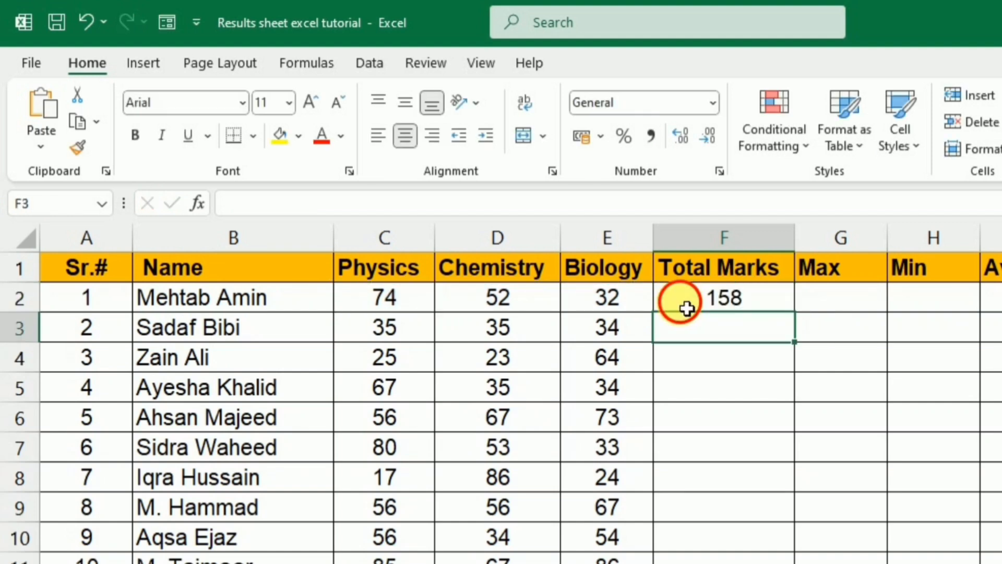
left_click(687, 308)
key("Delete")
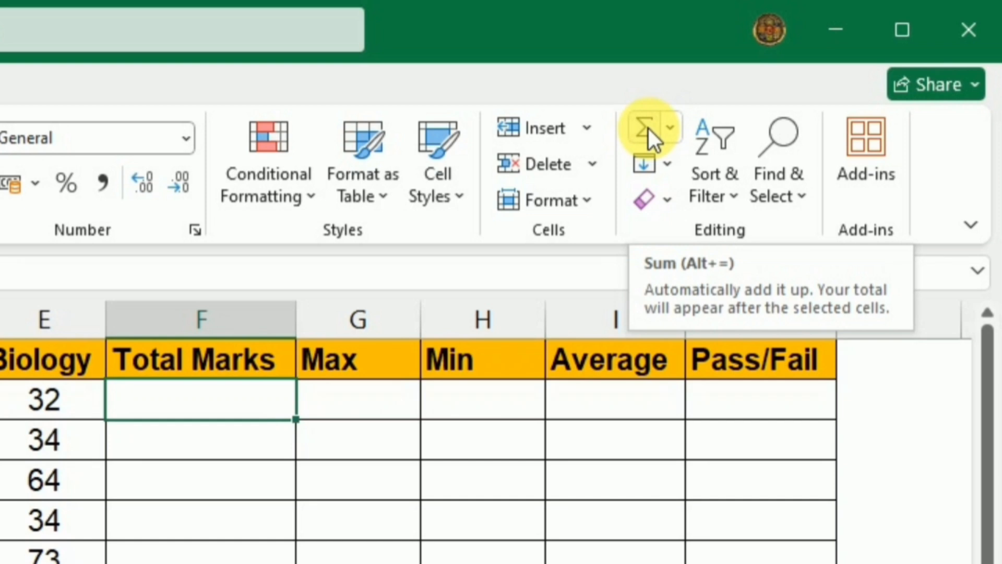
- Total C2:E2 in cell F2 with AutoSum and fill the formula down to F14
left_click(648, 129)
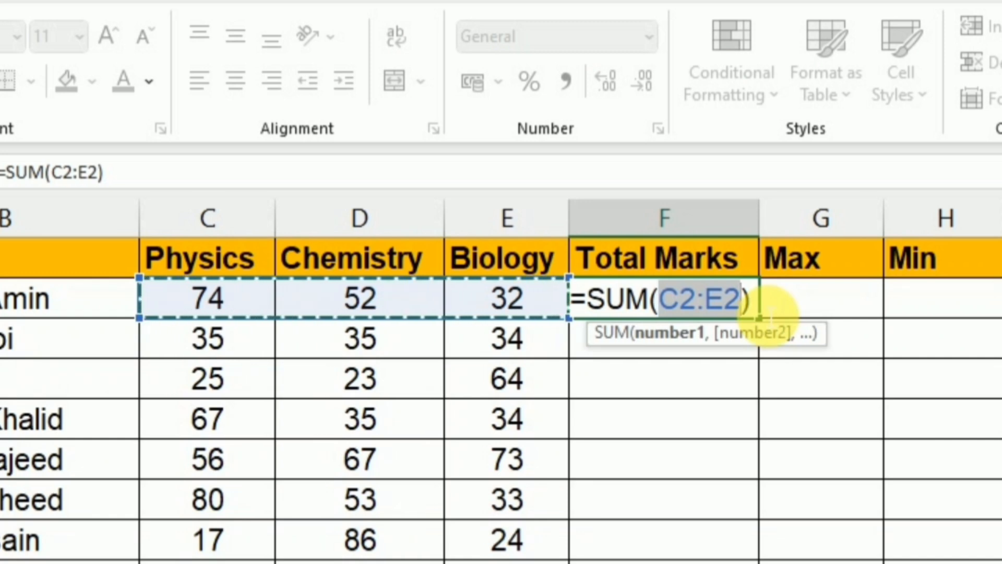
key("Return")
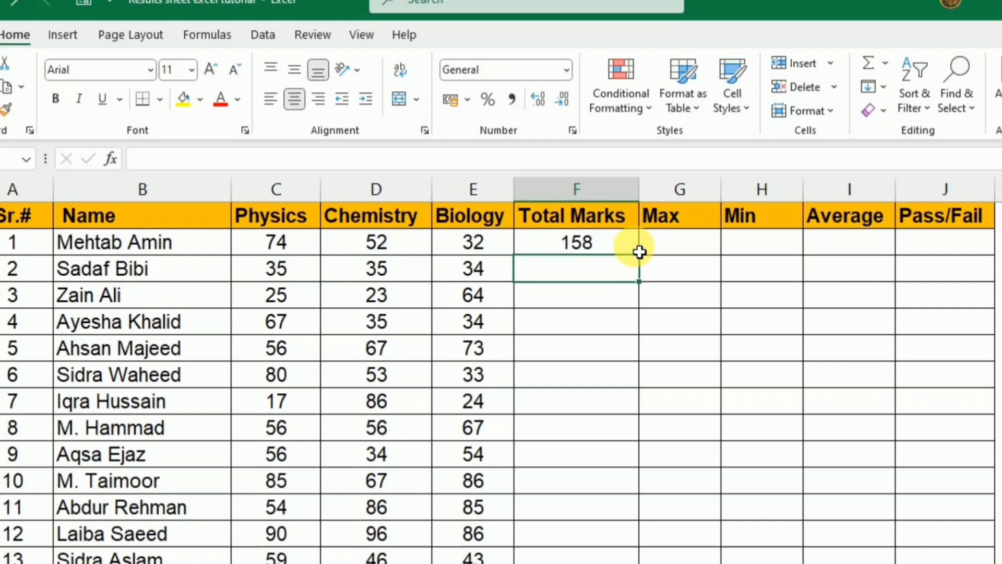
left_click(752, 305)
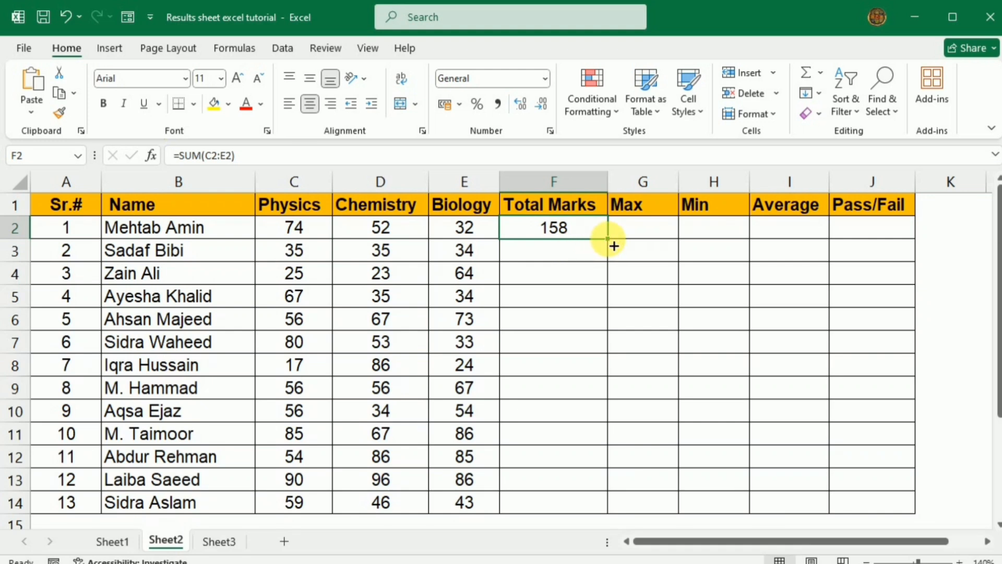
left_click_drag(614, 246, 613, 514)
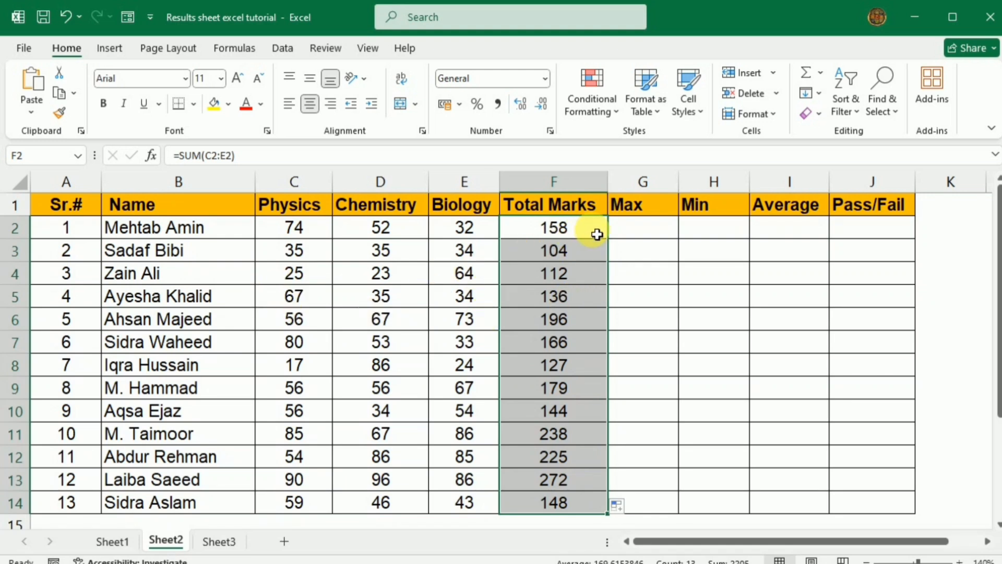
- Calculate the highest mark in G2 with =MAX(C2:E2) and fill the formula down to G14
left_click(656, 231)
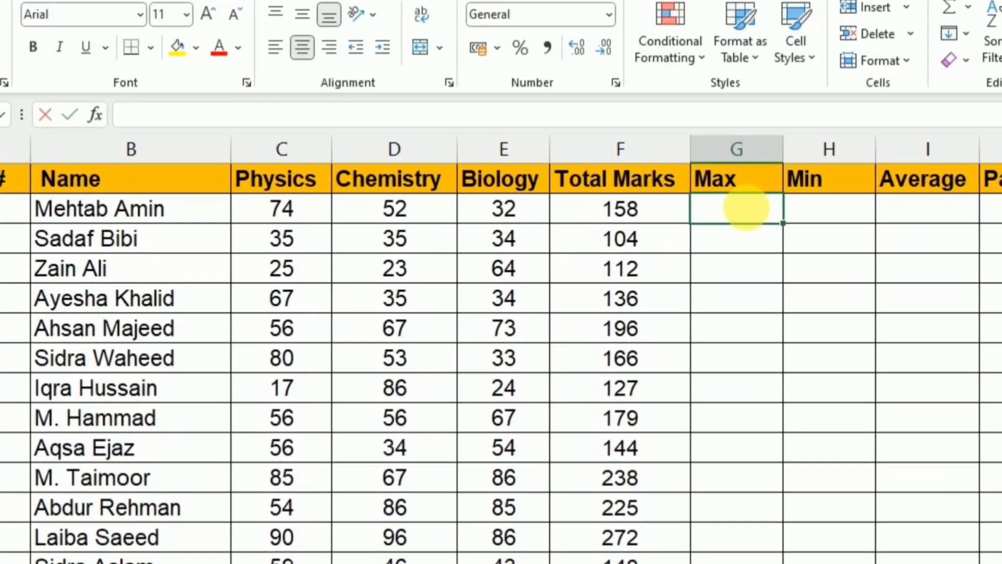
double_click(656, 231)
type("=m")
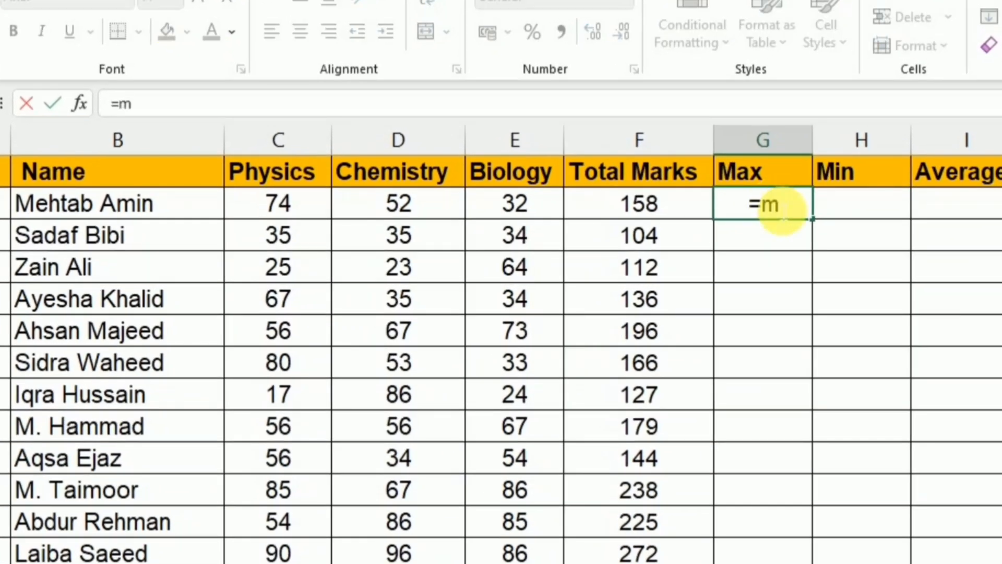
type("ax(")
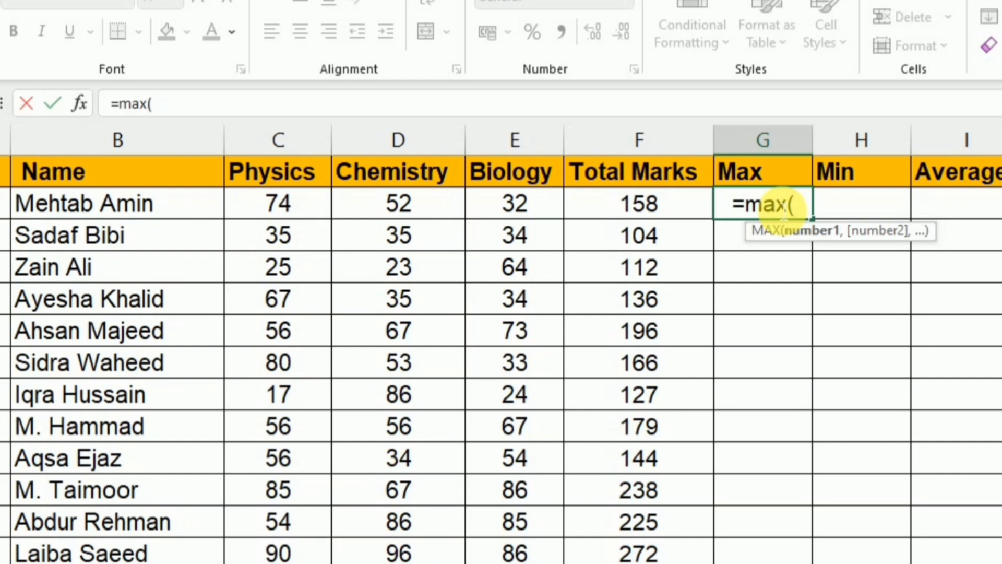
left_click(285, 209)
left_click_drag(316, 210, 528, 223)
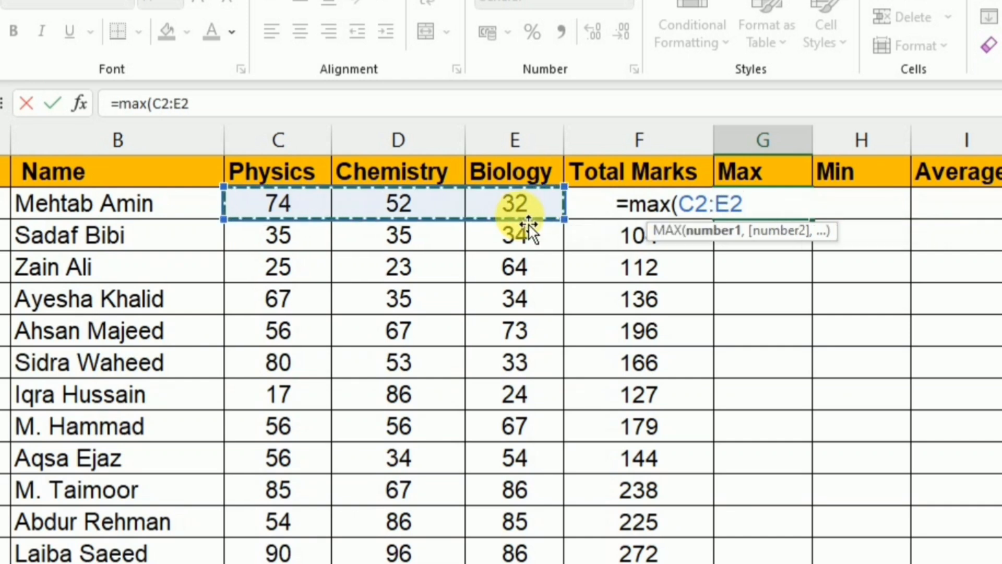
type(")")
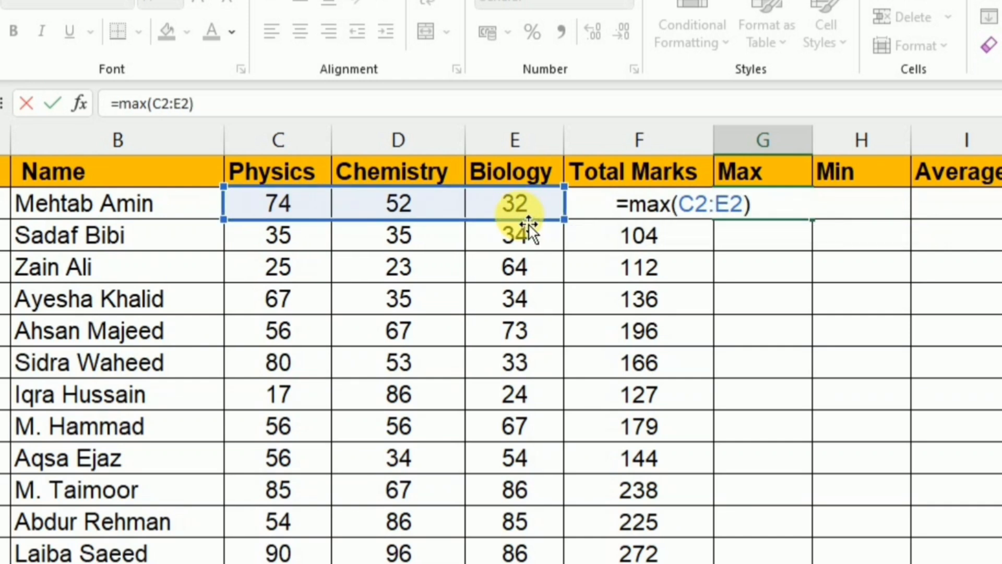
key("Return")
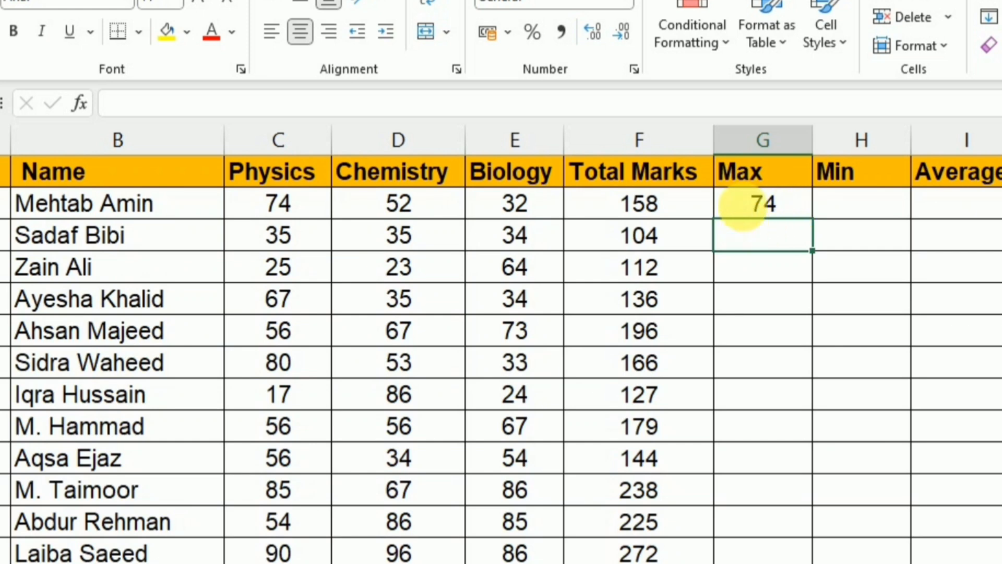
left_click(786, 204)
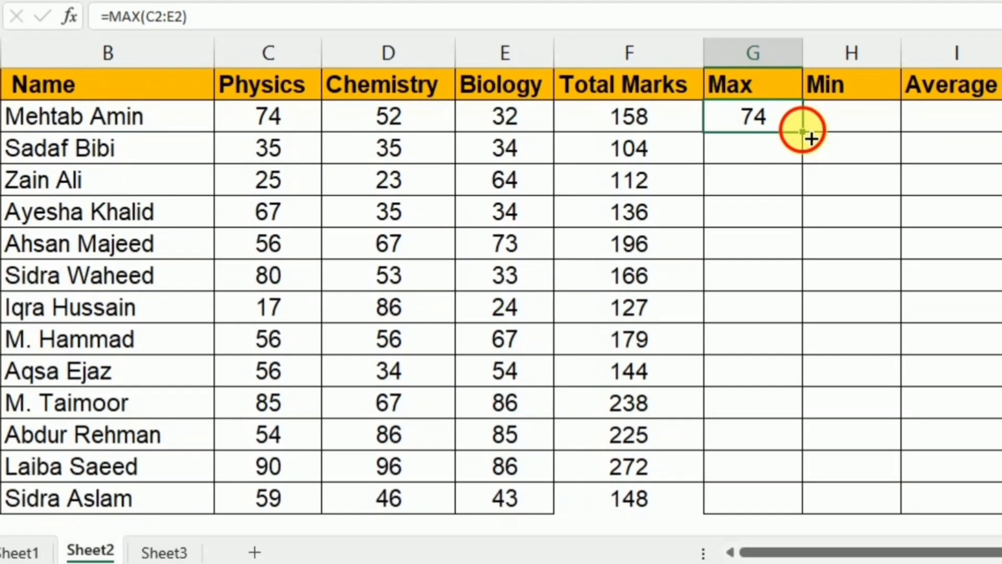
left_click_drag(818, 224, 809, 498)
left_click_drag(798, 404, 812, 496)
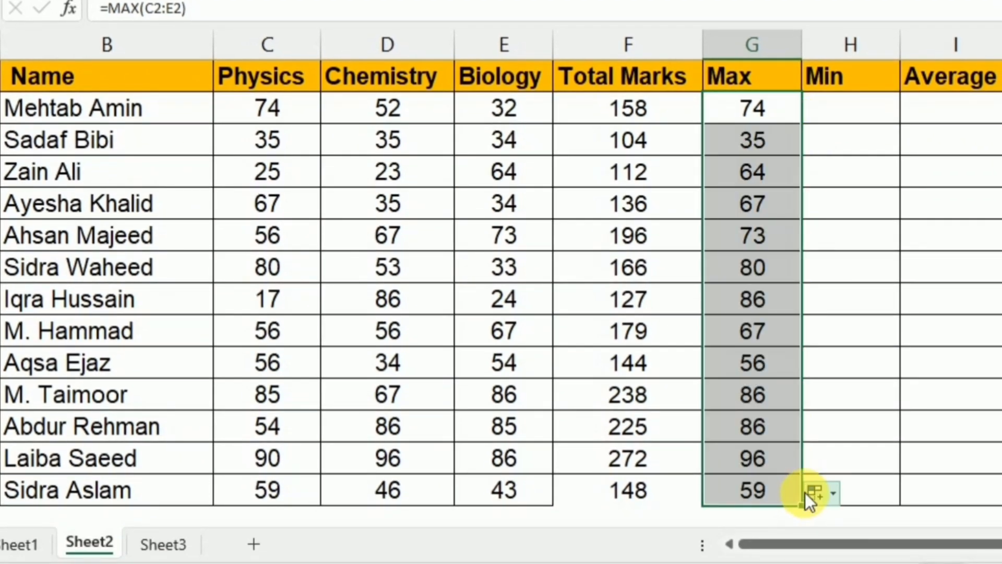
- Calculate the lowest mark in H2 with =MIN(C2:E2) and fill the formula down to H14
left_click(814, 122)
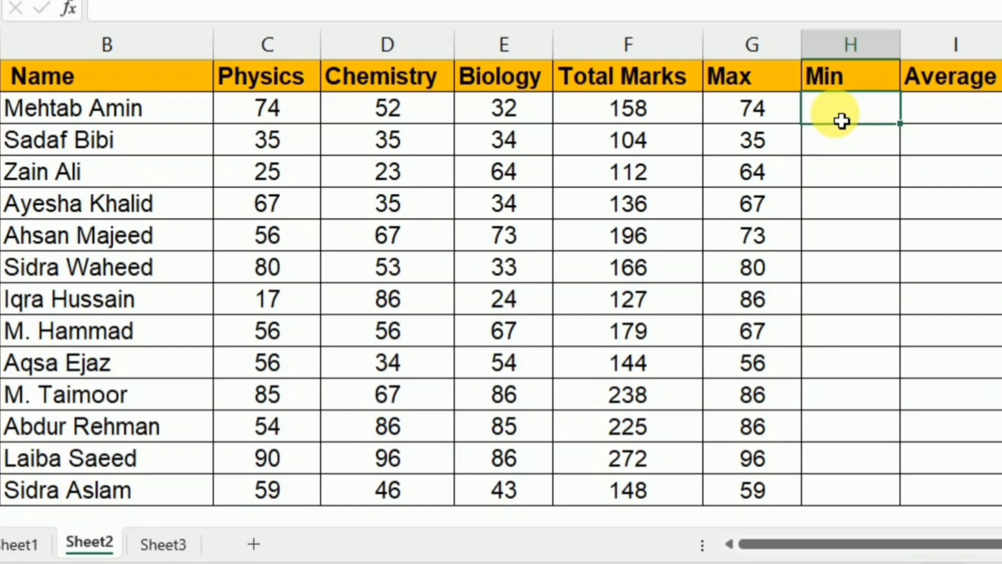
type("=")
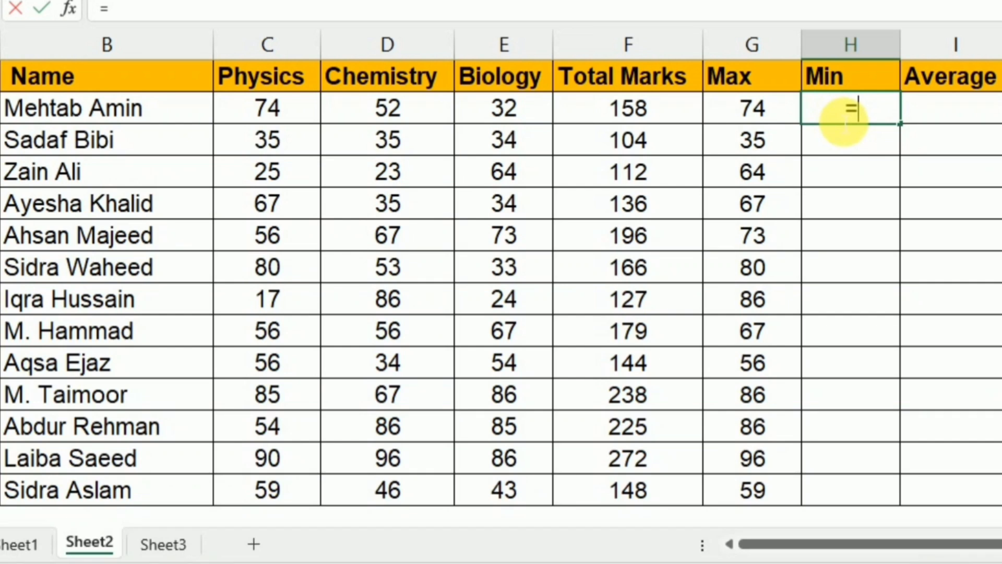
type("min")
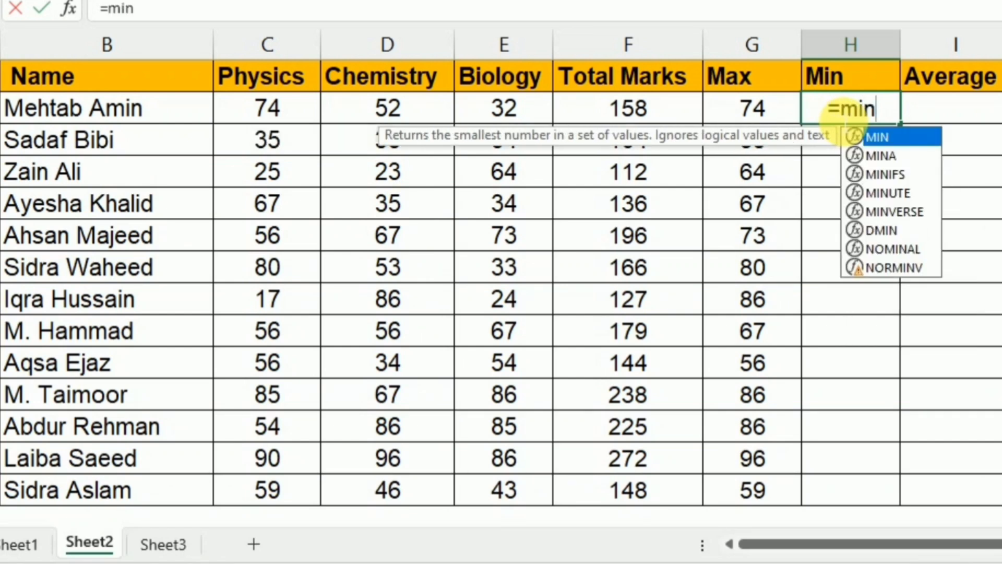
type("(")
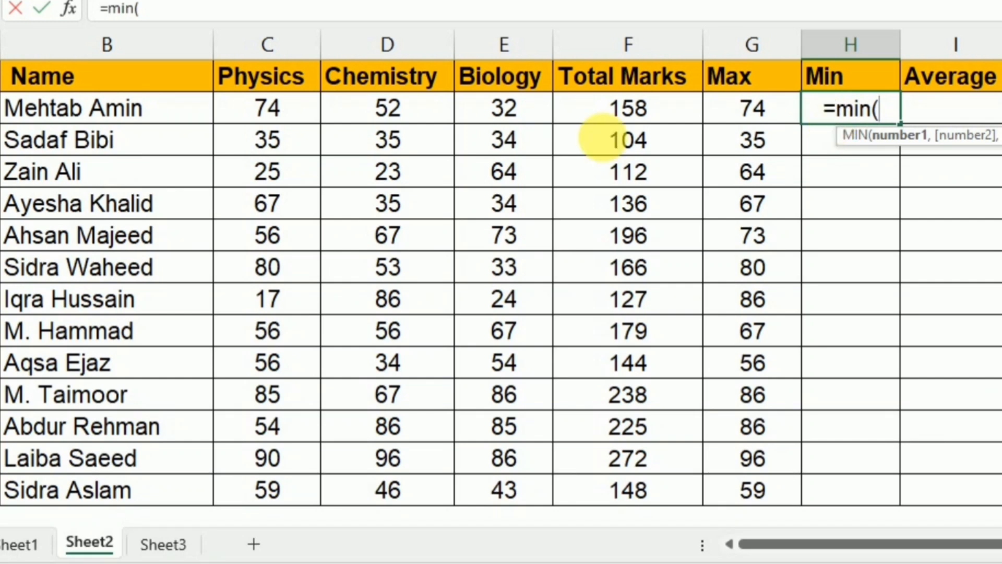
left_click(284, 119)
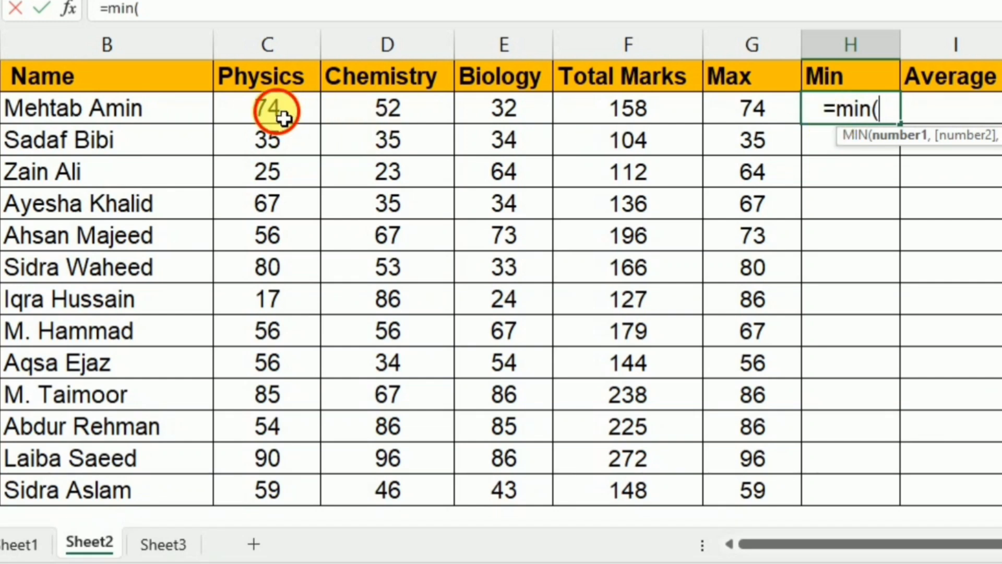
left_click_drag(284, 119, 502, 116)
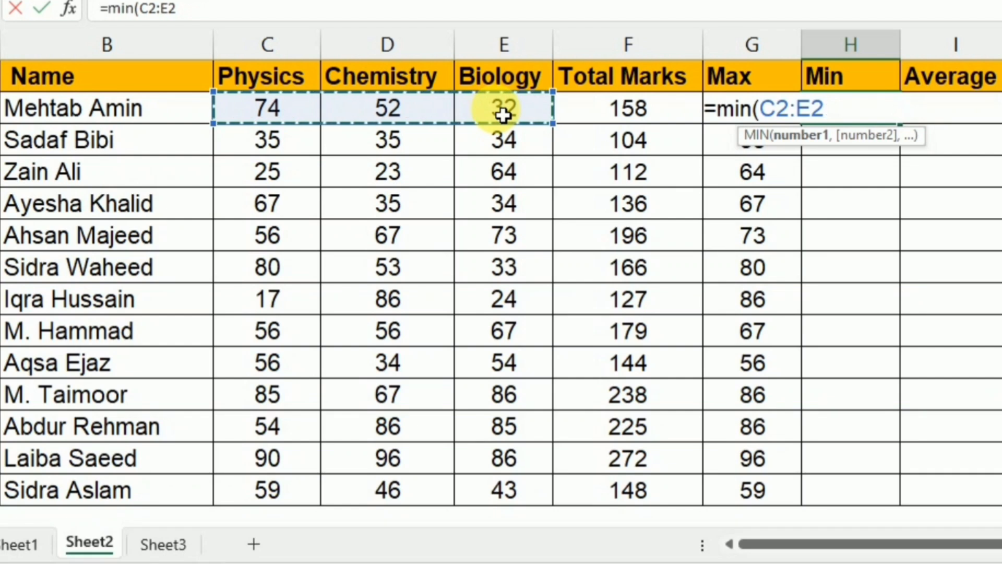
type(")")
key("Return")
left_click(826, 121)
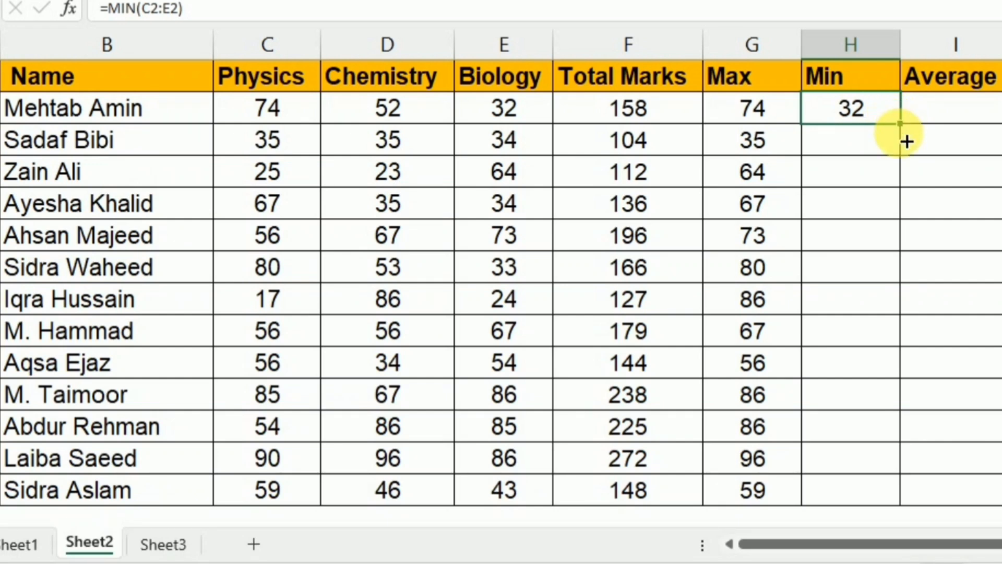
left_click_drag(907, 141, 908, 510)
- Calculate the average mark in I2 with =AVERAGE(C2:E2) and fill the formula down to I14
left_click(943, 113)
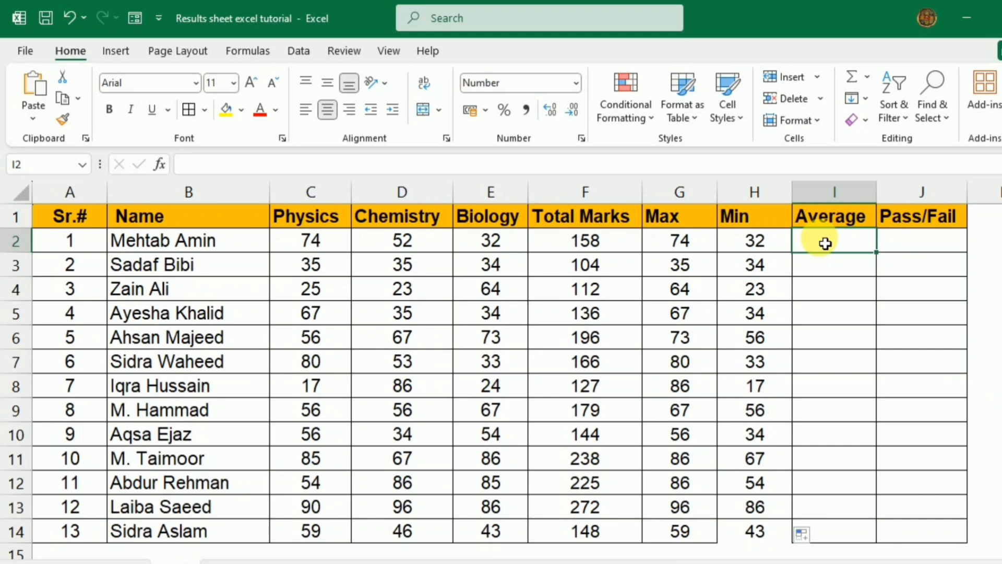
type("=av")
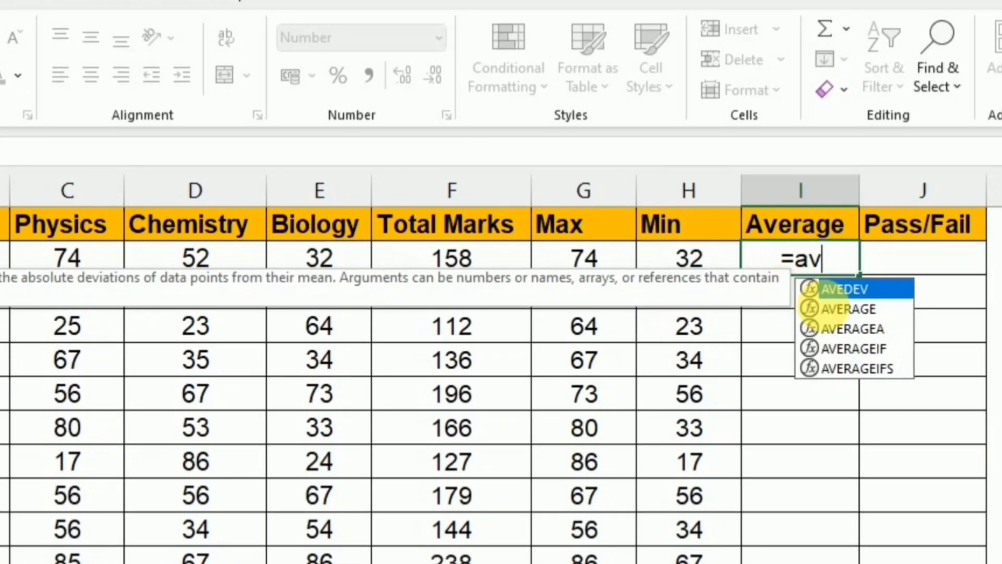
left_click(854, 275)
double_click(830, 308)
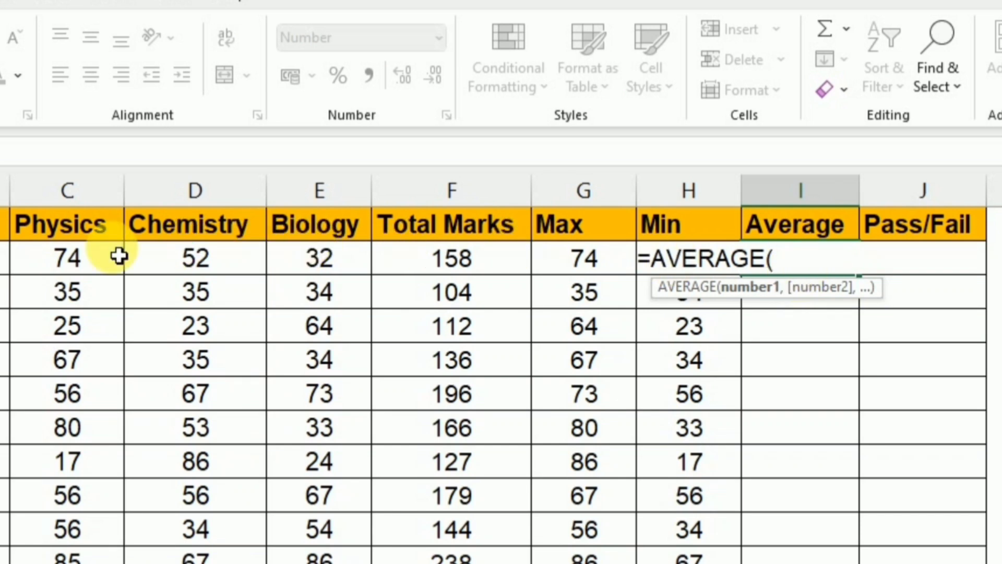
left_click_drag(77, 259, 308, 264)
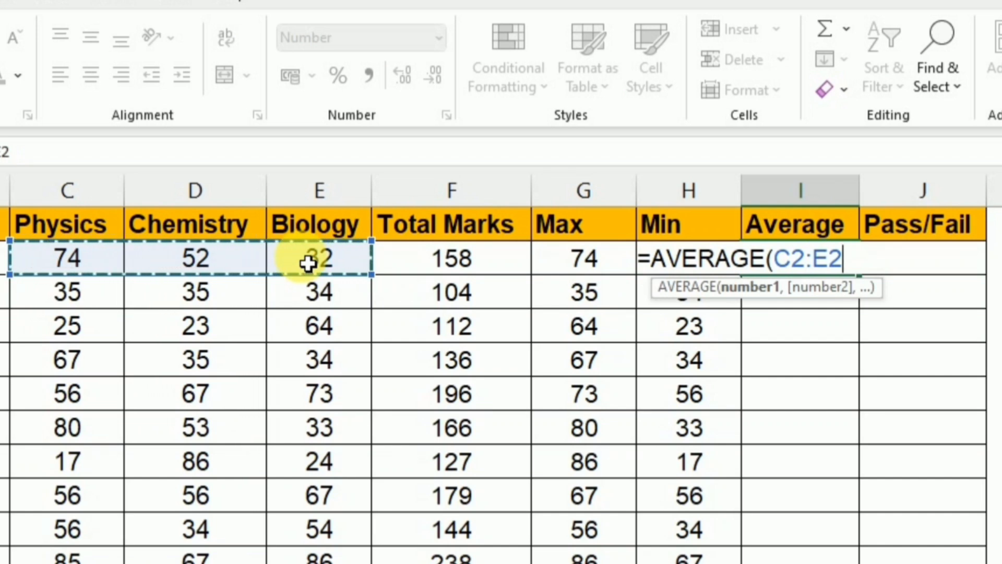
type(")")
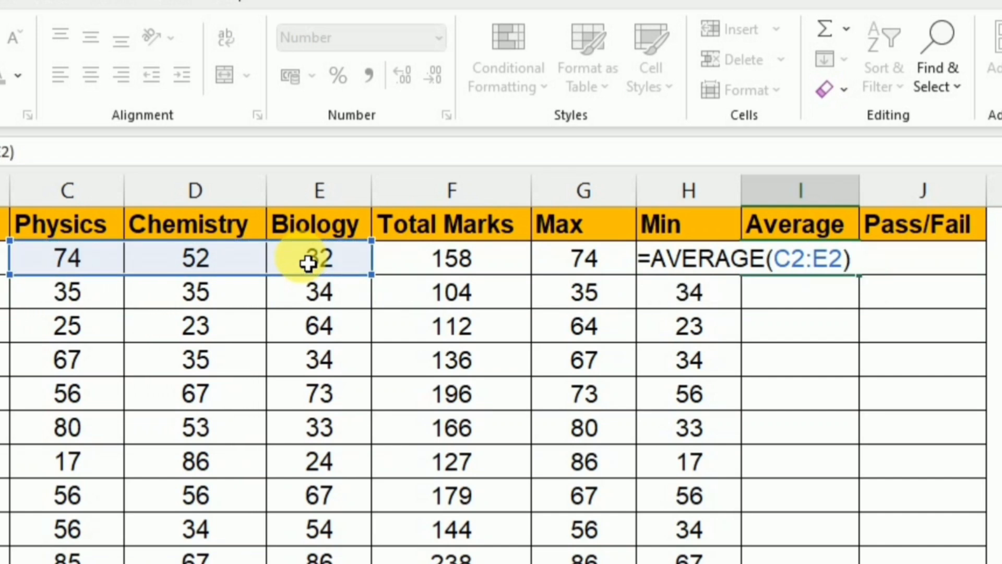
key("Return")
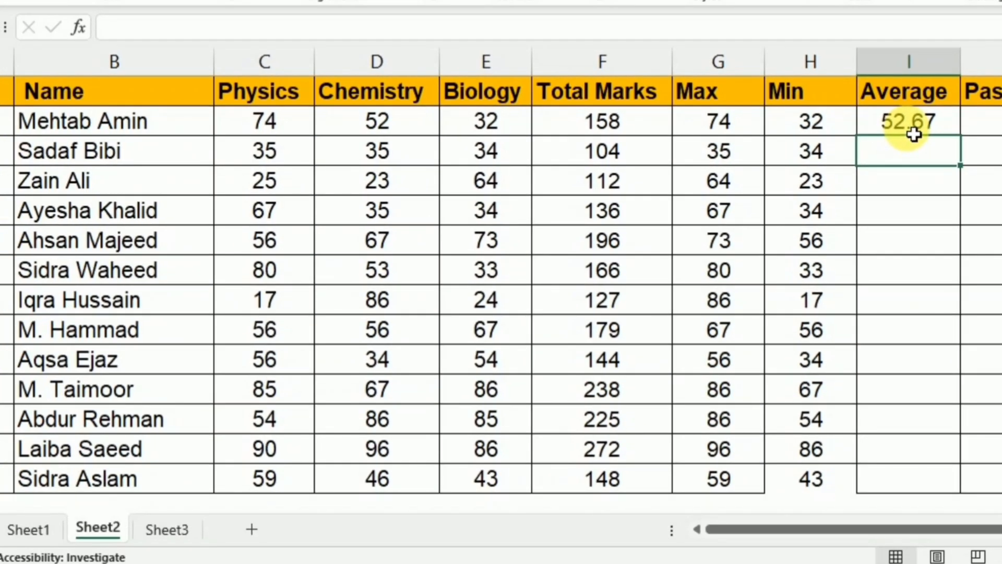
left_click(913, 131)
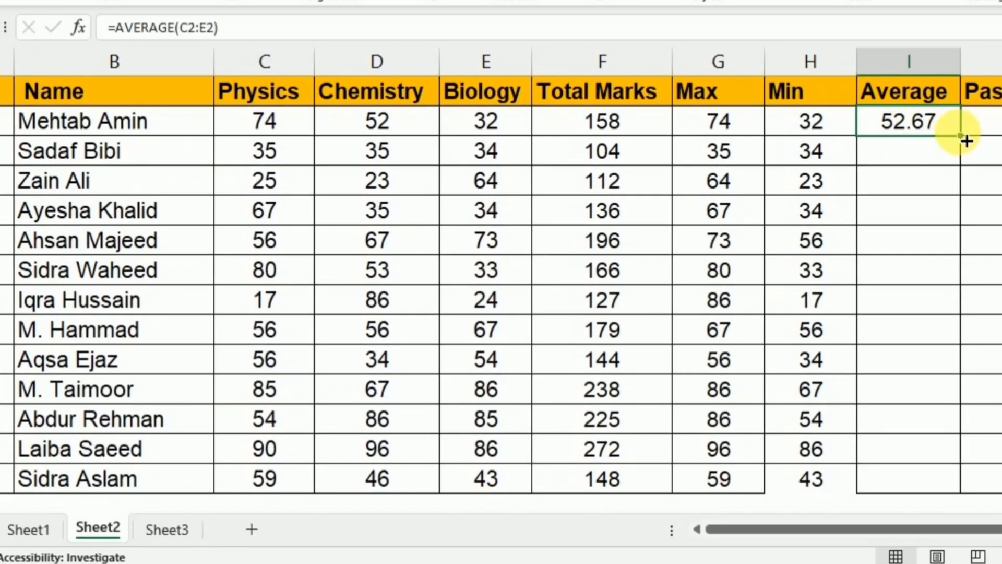
left_click_drag(967, 145, 964, 476)
left_click(960, 478)
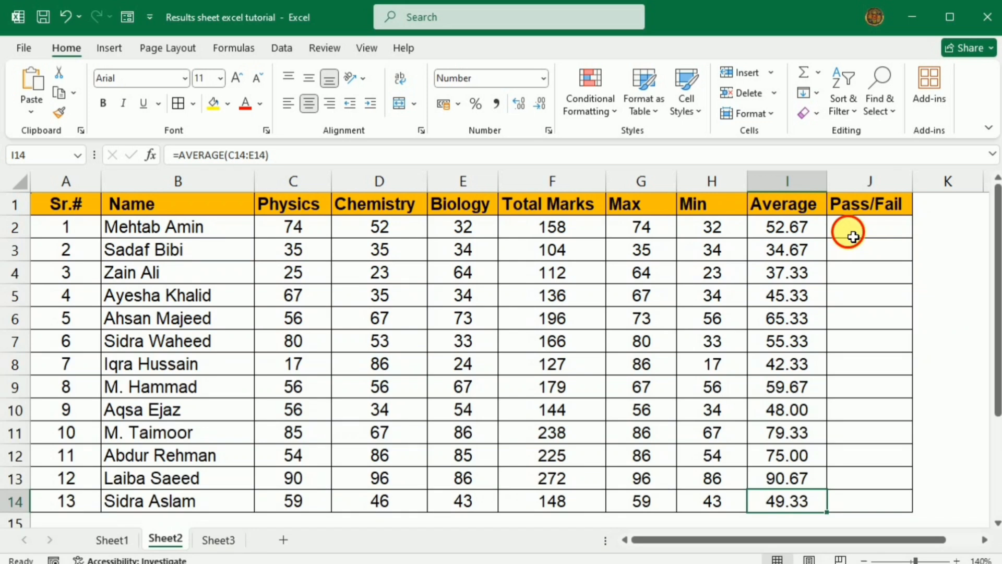
- Enter =IF(I2>=50,"Pass","Fail") in the Pass/Fail cell J2 to grade the first student by average
left_click(853, 236)
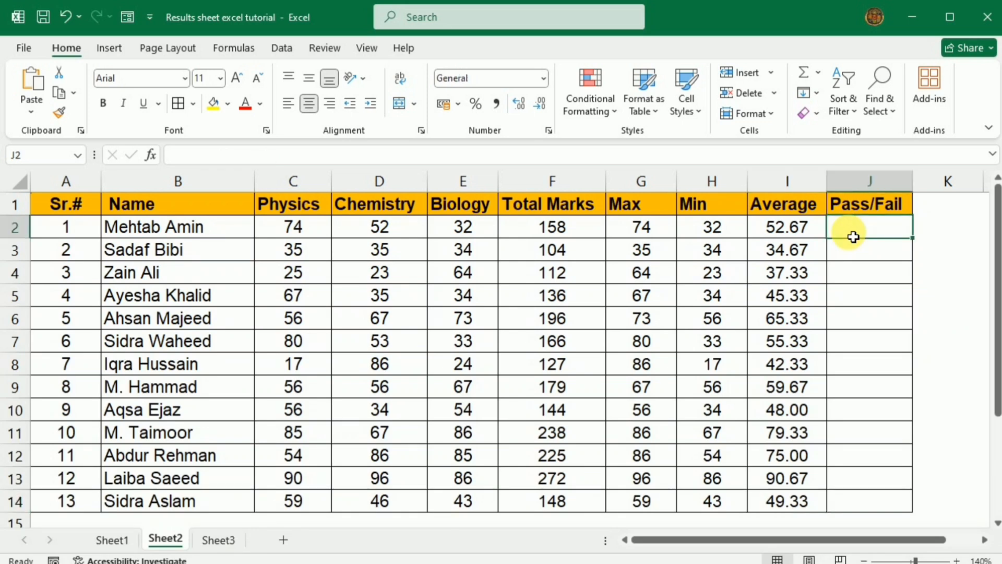
type("=")
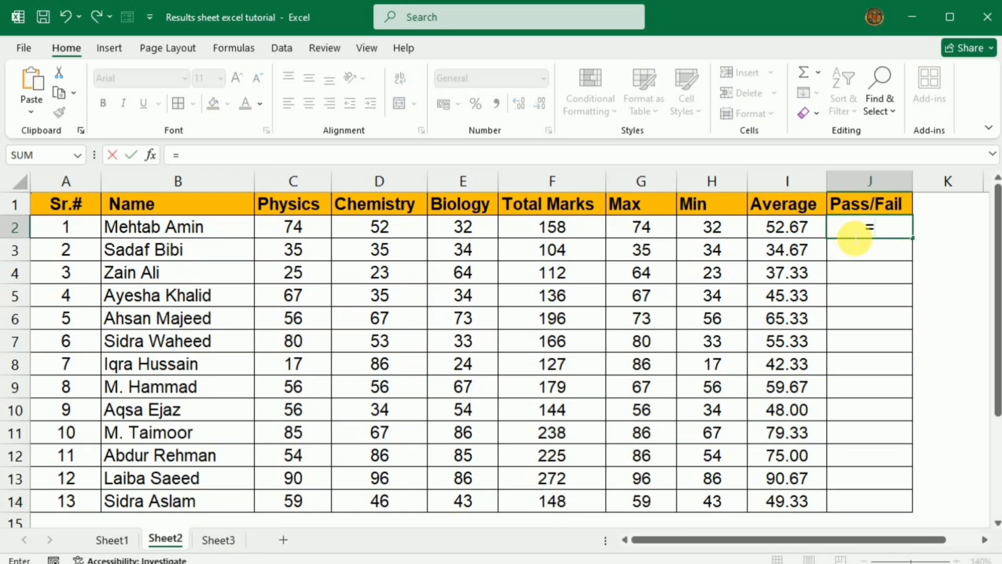
type("if")
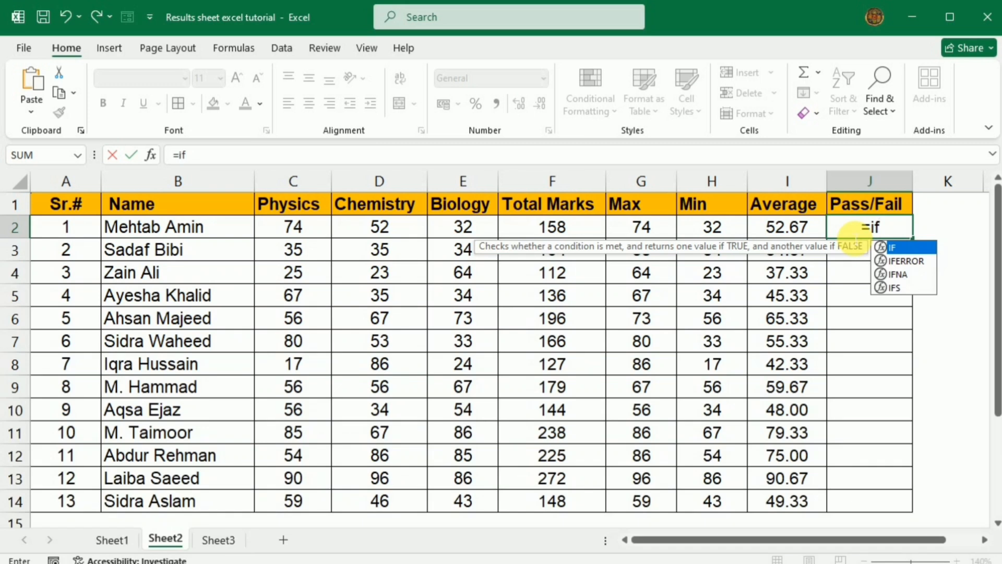
type("(")
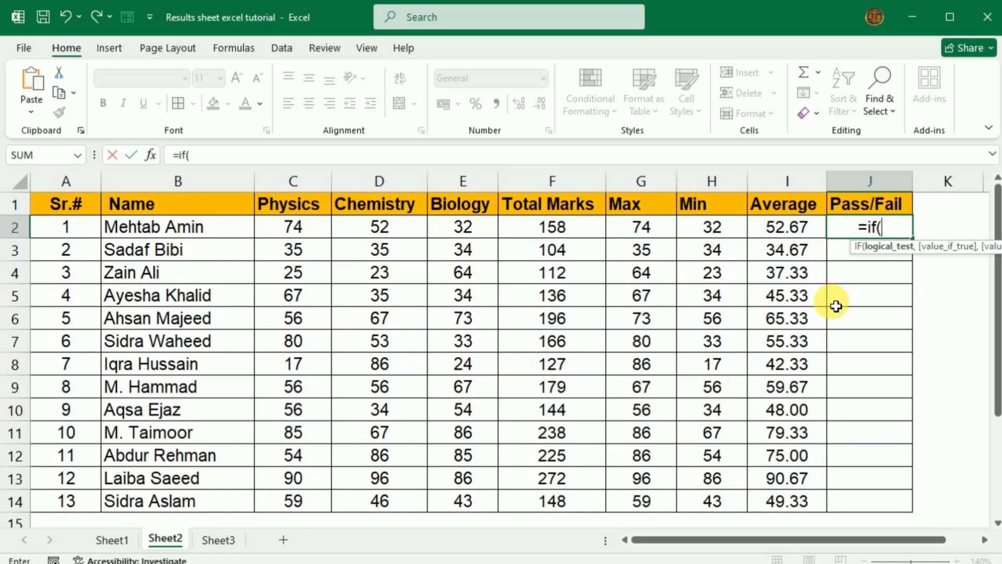
left_click(802, 236)
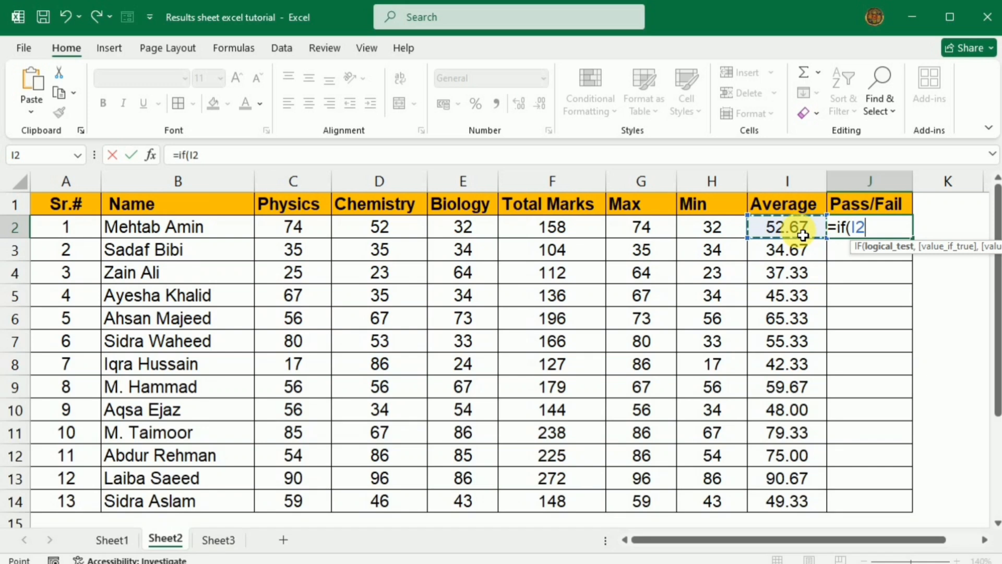
type(">=")
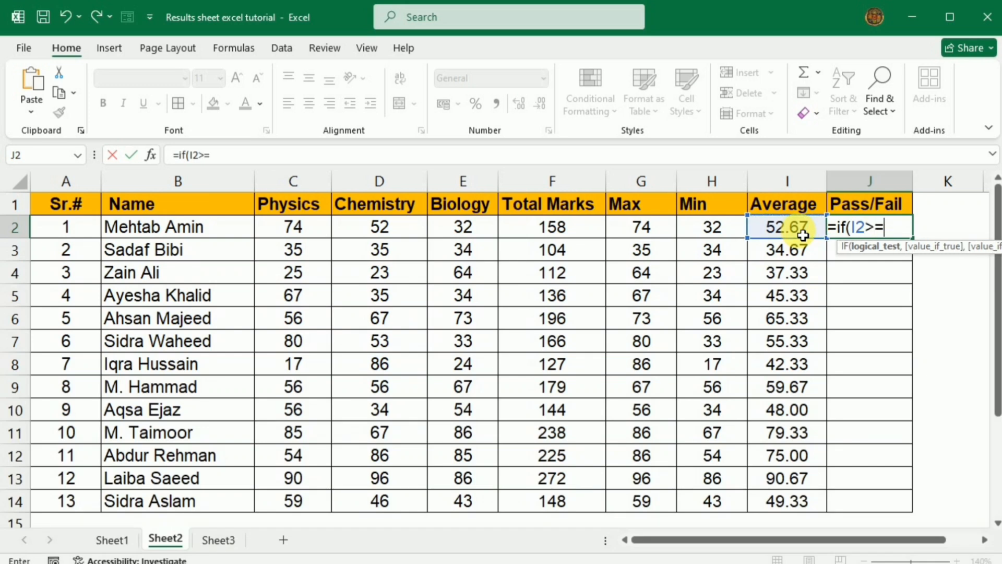
type("50,\"")
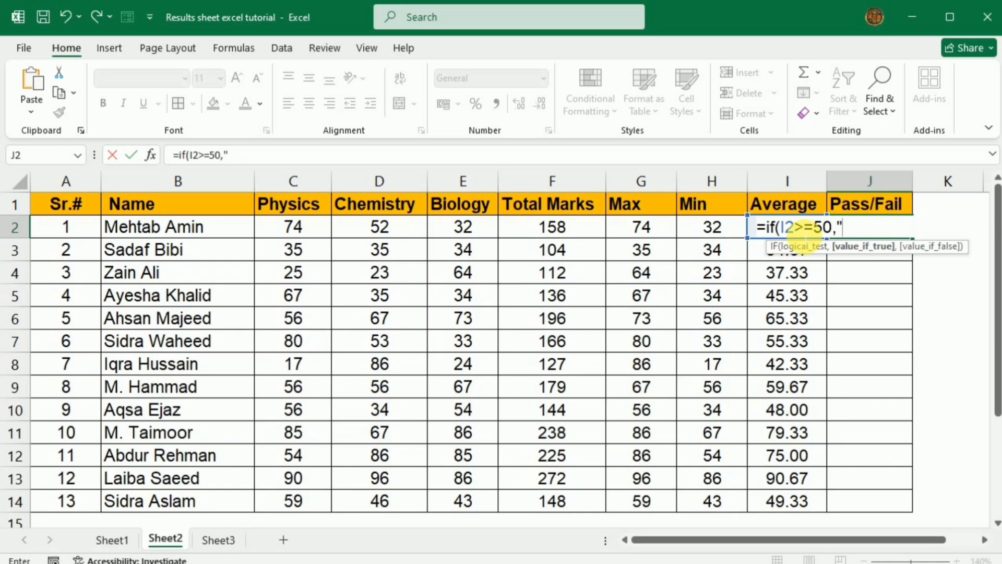
type("Pass\",")
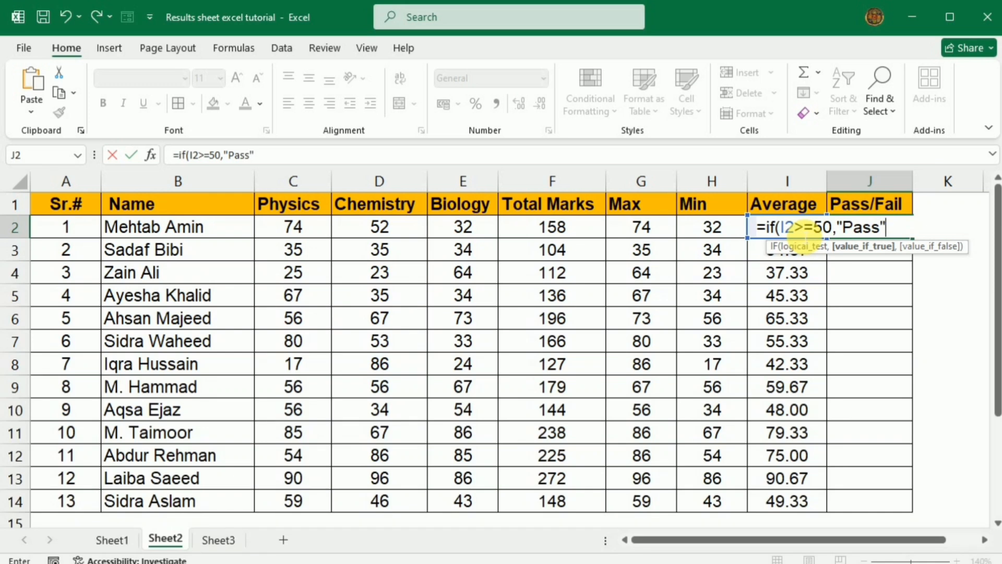
type("\"")
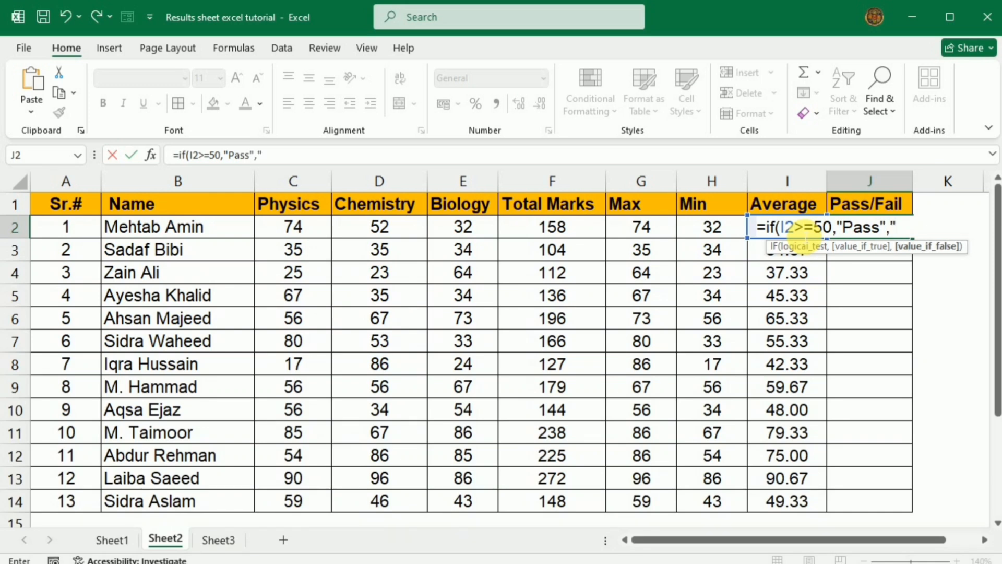
type("Fail\"")
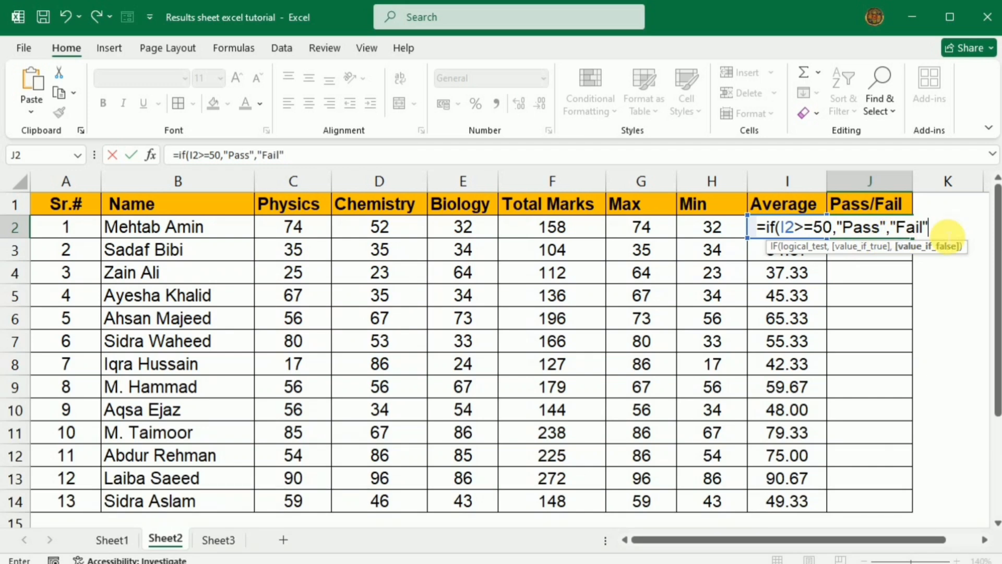
key("Return")
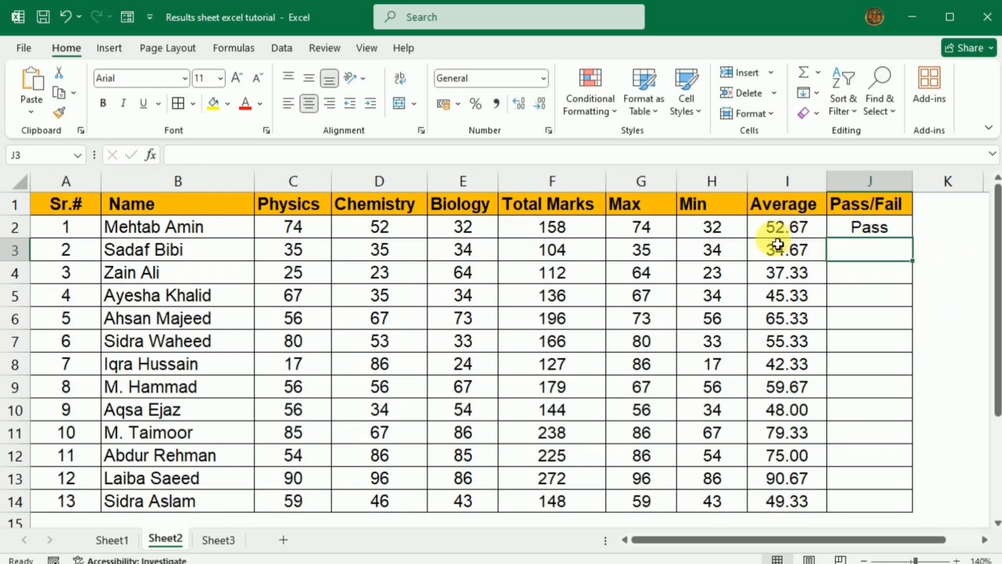
- Fill the Pass/Fail formula from J2 down to J14 for the remaining students
left_click(898, 231)
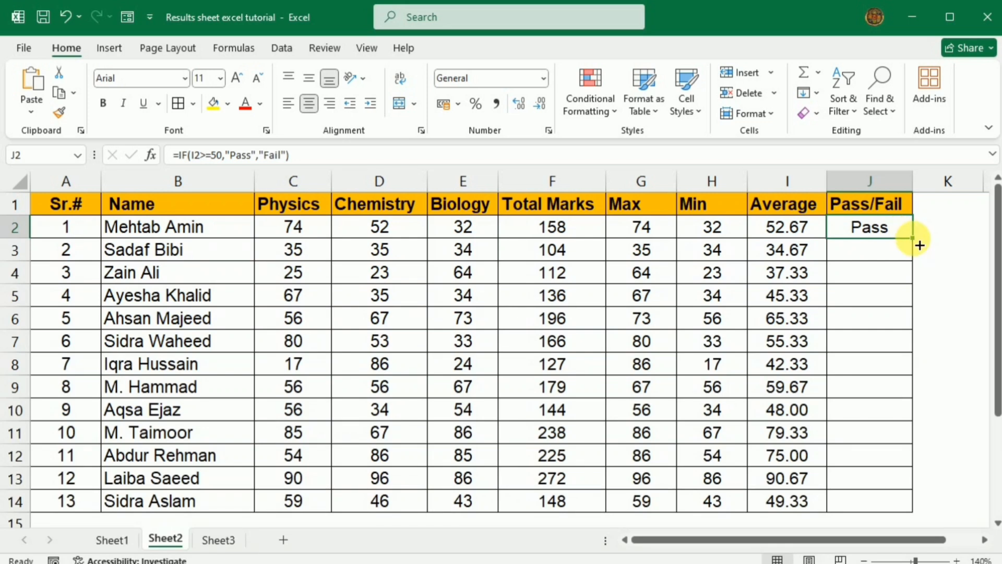
left_click(918, 244)
left_click_drag(918, 243, 915, 511)
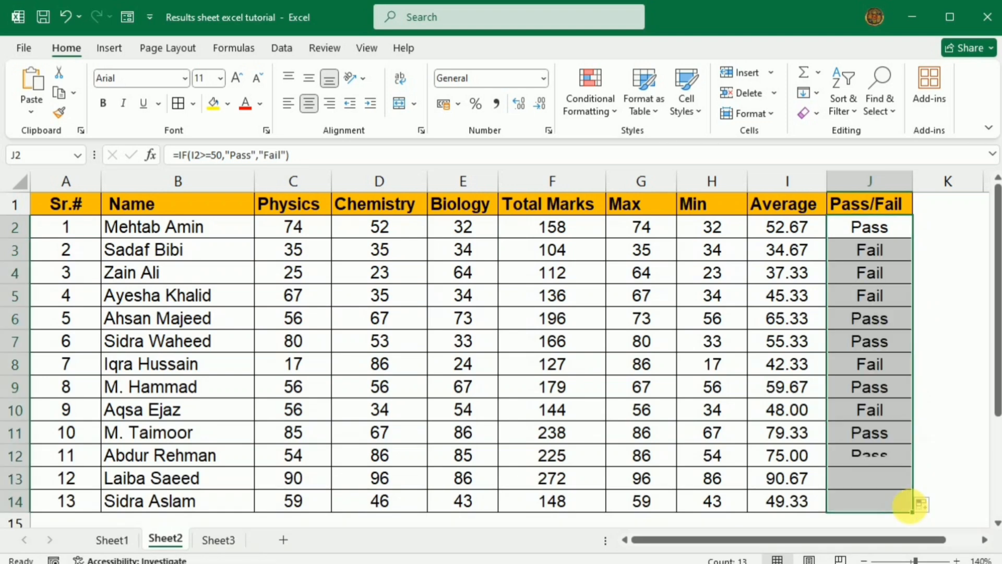